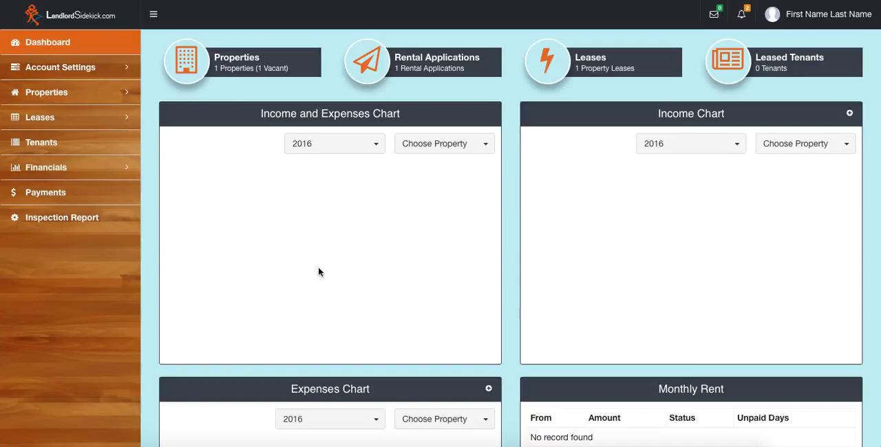
Step: Start adding a new lease and choose the vacant property "Title" for it
click(70, 118)
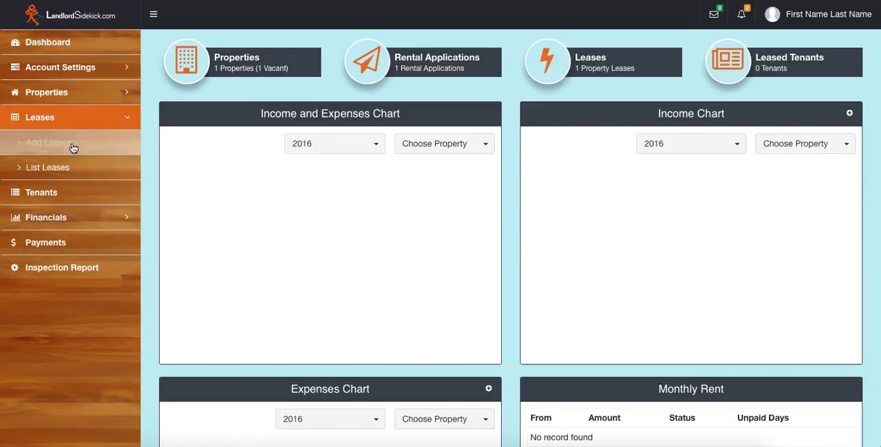
click(71, 143)
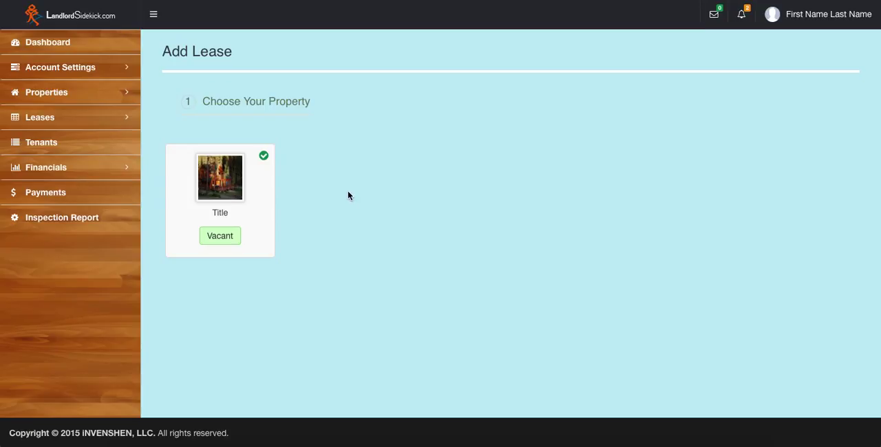
click(227, 196)
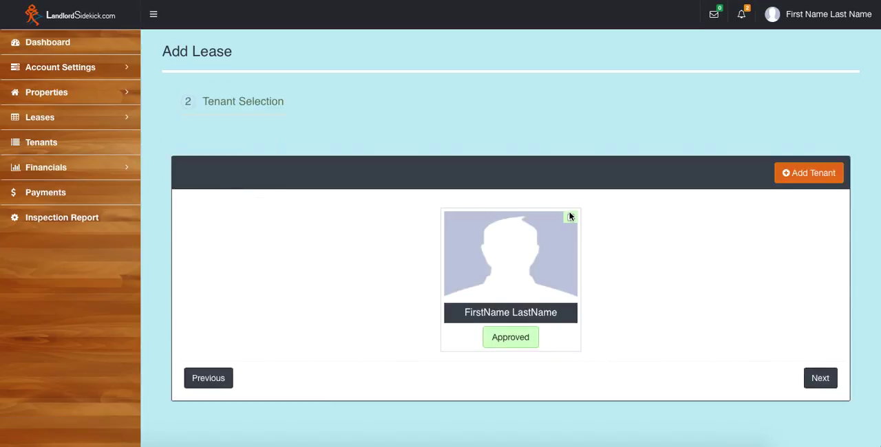
Step: Select the approved tenant for the lease without adding another one, and continue to the lease terms
click(569, 216)
click(799, 180)
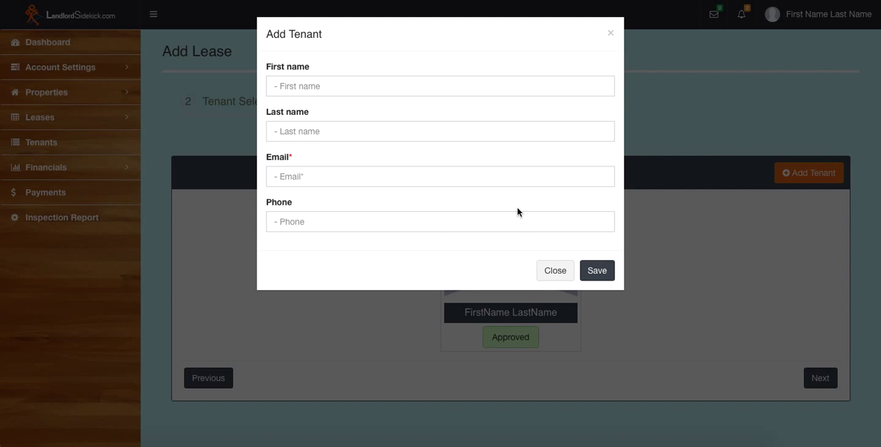
click(554, 272)
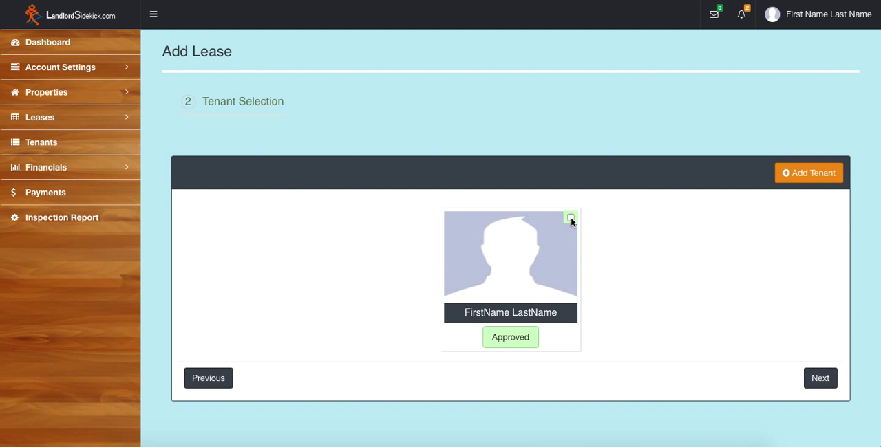
click(571, 219)
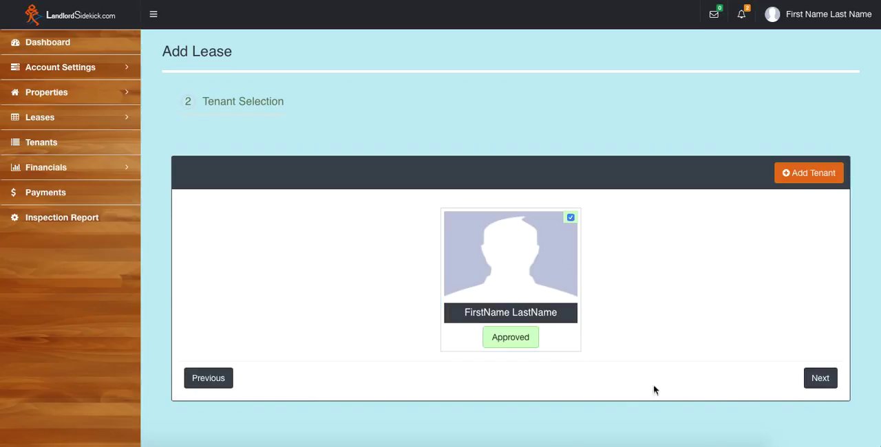
click(820, 378)
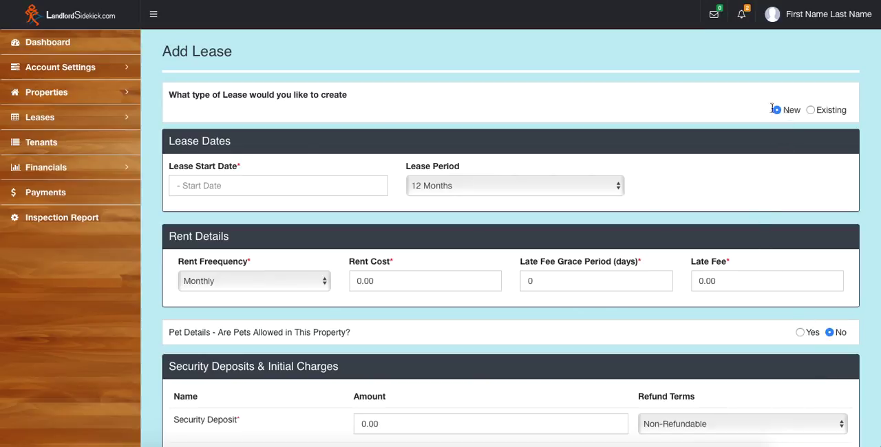
Step: Set the lease start date to 2016-04-04 and keep the lease period at 12 Months
click(264, 183)
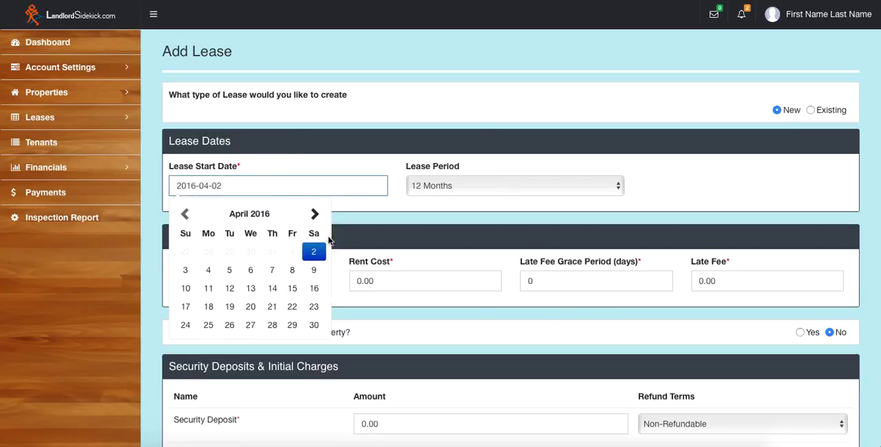
click(209, 270)
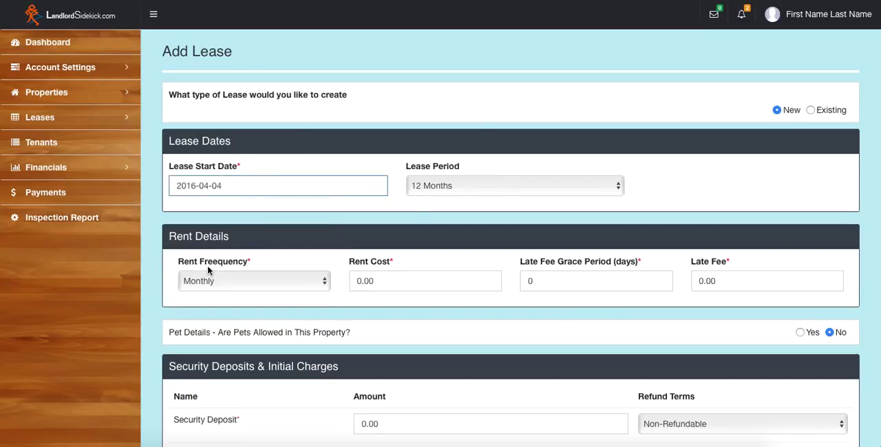
click(466, 187)
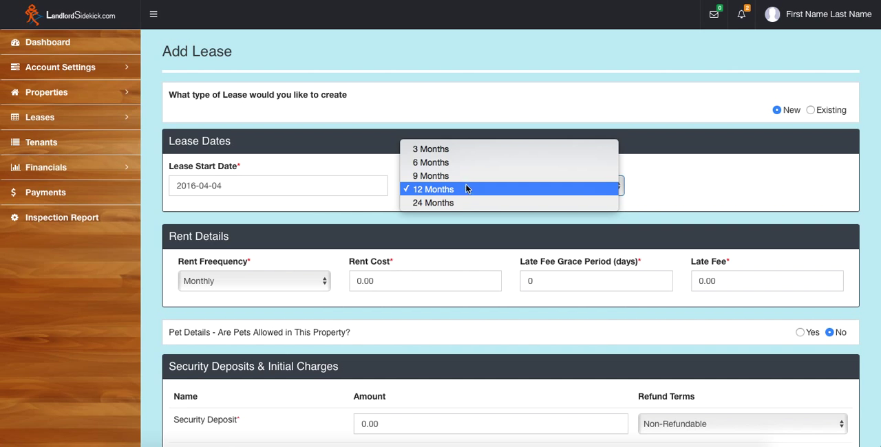
click(463, 190)
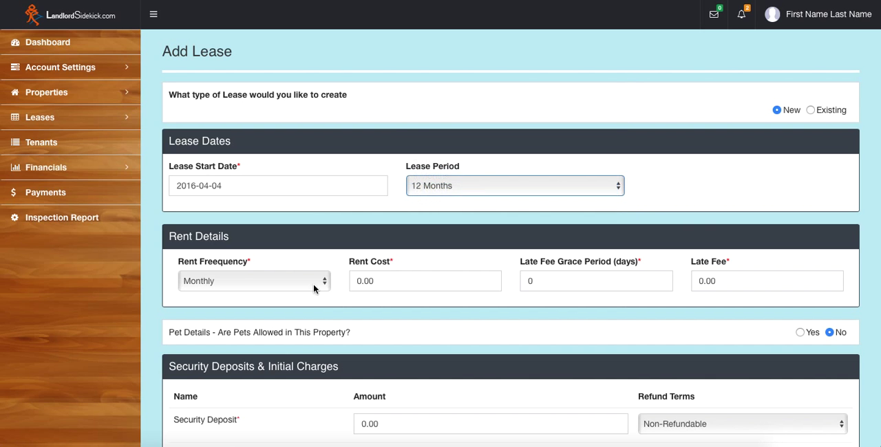
Step: Fill in the rent details: Monthly frequency, rent cost 1500, late fee grace period 5 days and late fee 50
scroll(288, 279, down, 3)
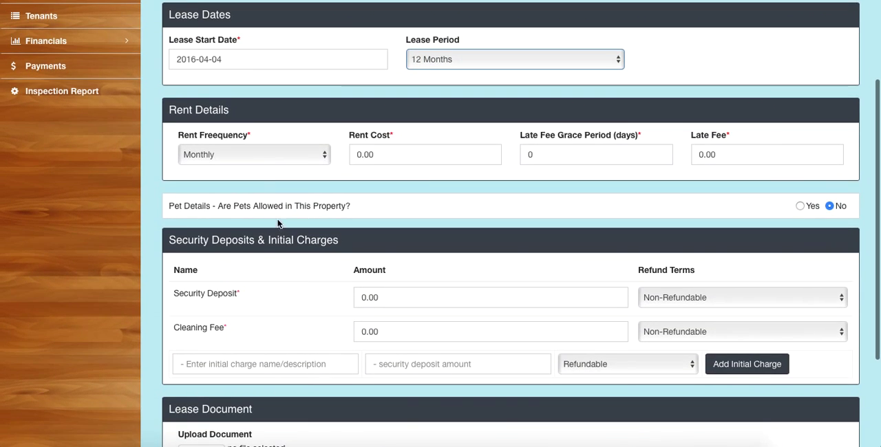
click(276, 161)
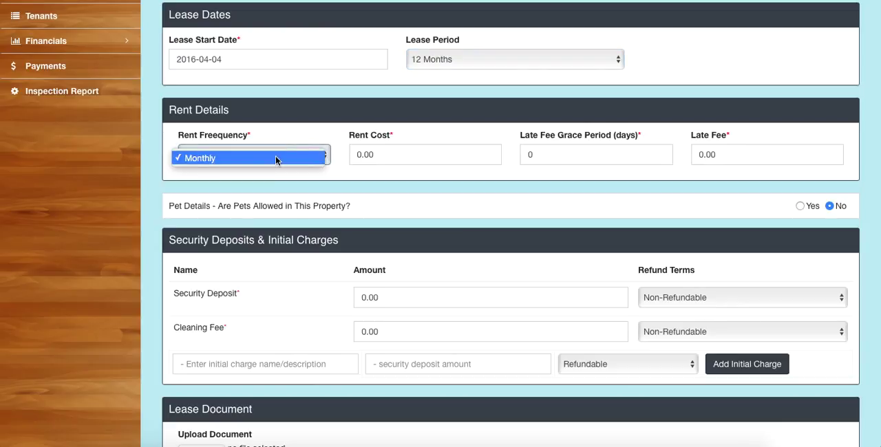
click(276, 159)
click(388, 155)
text(1500)
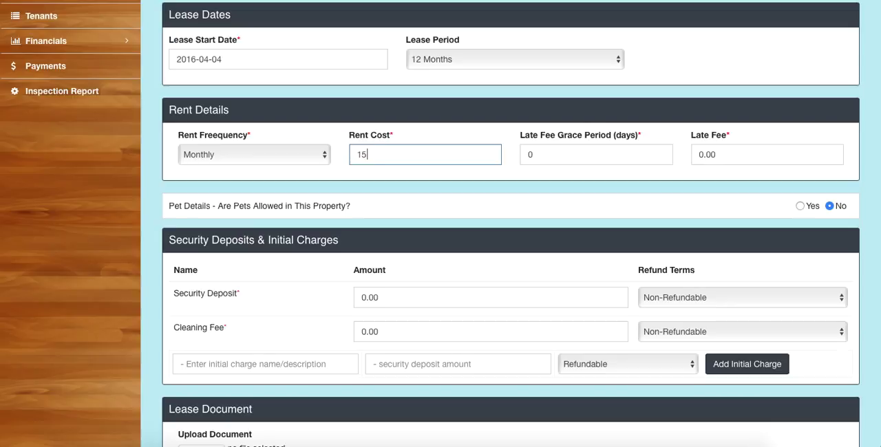
click(543, 149)
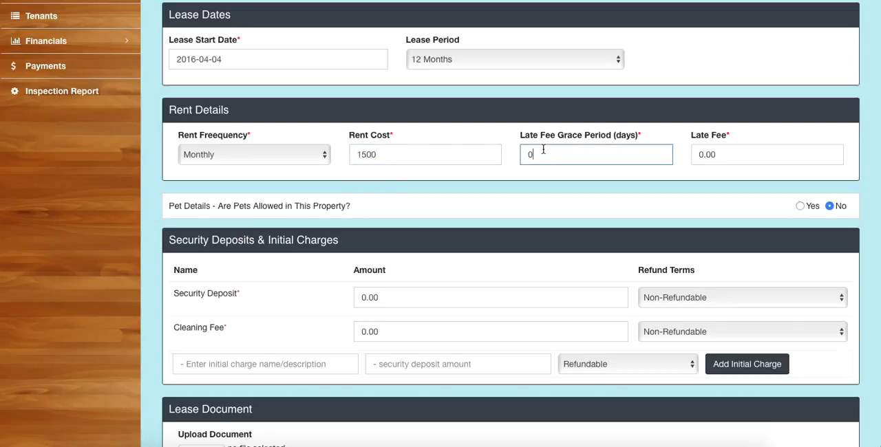
key(BackSpace)
text(5)
click(725, 152)
text(50)
Step: Allow pets in the property and set the pet deposit to 200 with Refundable terms
scroll(454, 278, down, 2)
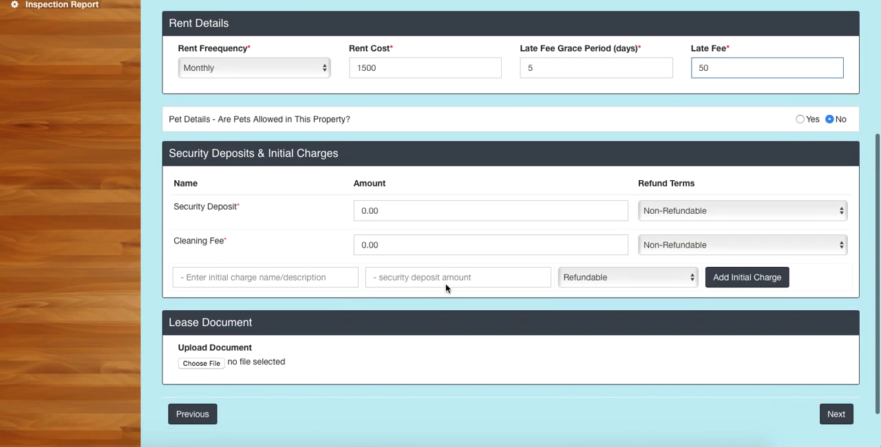
click(800, 119)
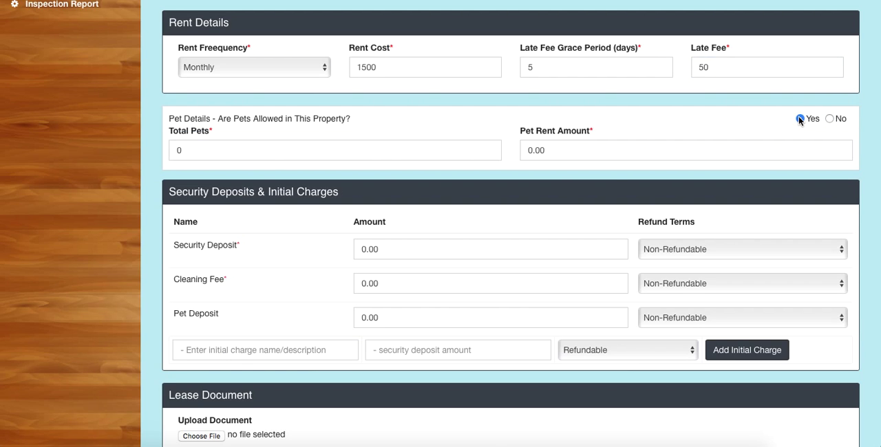
scroll(399, 246, down, 1)
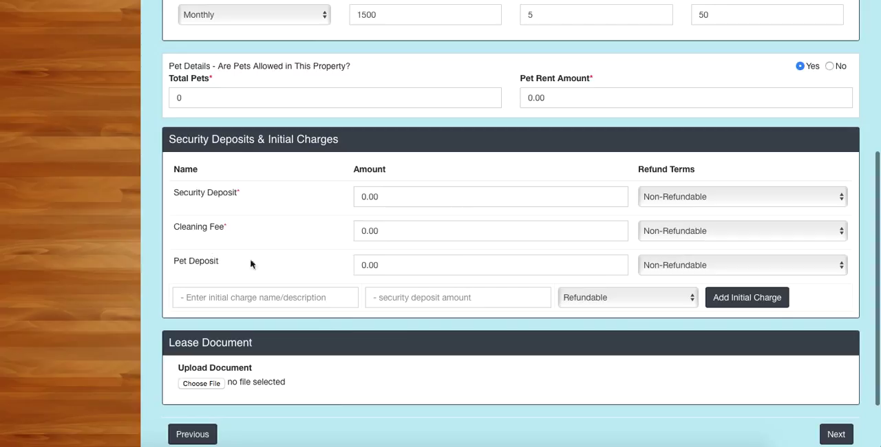
click(386, 265)
double_click(386, 265)
text(200)
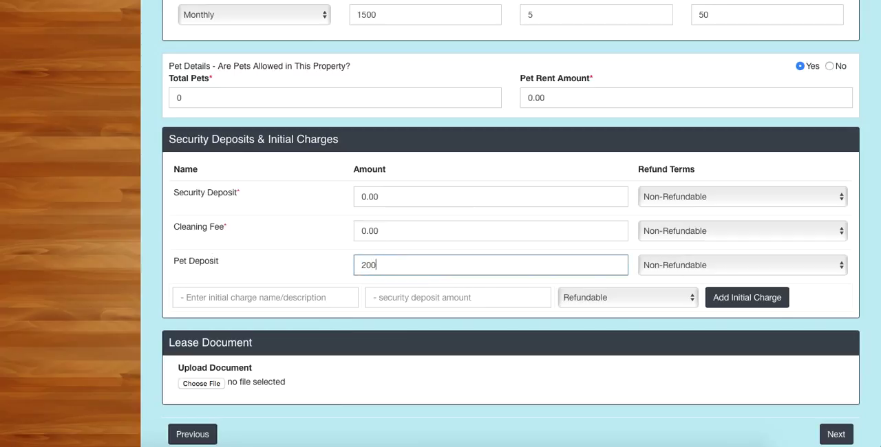
click(688, 264)
click(684, 254)
Step: Set the security deposit to 1000, Refundable, and the cleaning fee to 250, and try to submit the lease terms
double_click(390, 196)
text(1000)
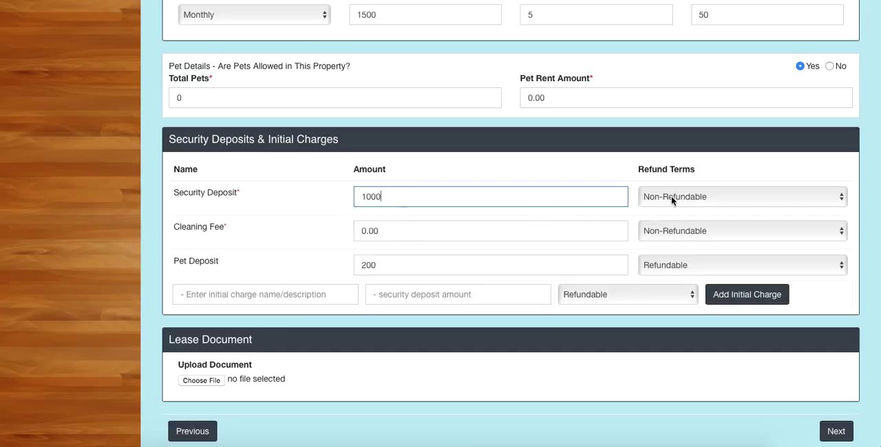
click(671, 197)
click(668, 186)
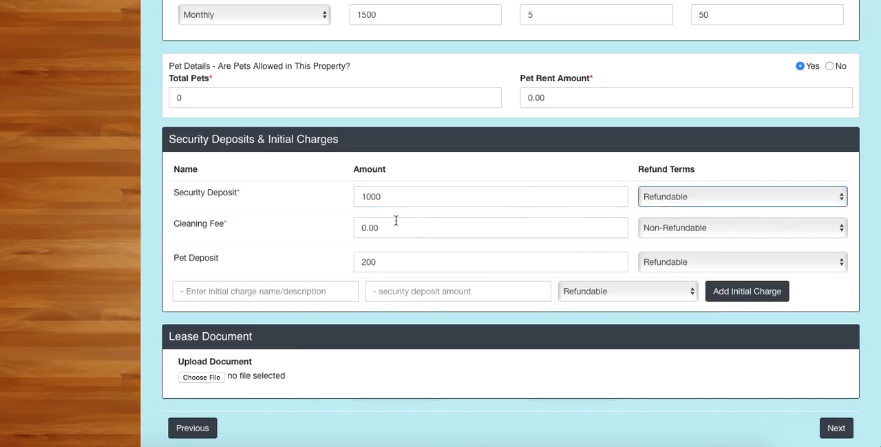
double_click(389, 228)
text(250)
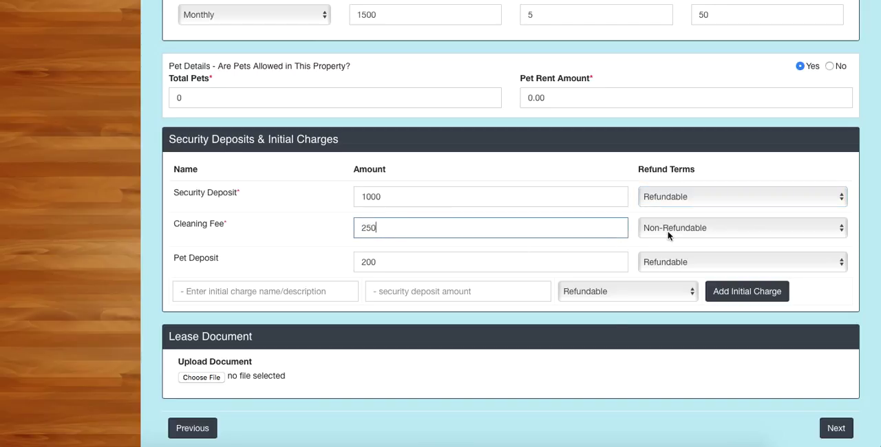
click(273, 291)
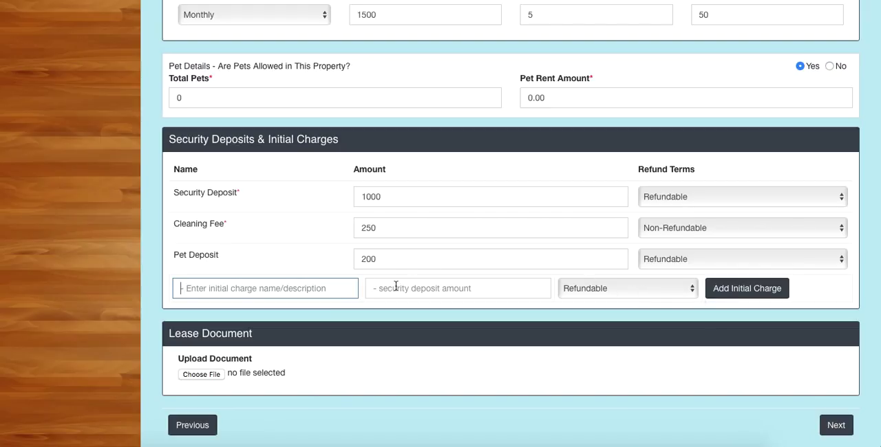
scroll(322, 277, down, 2)
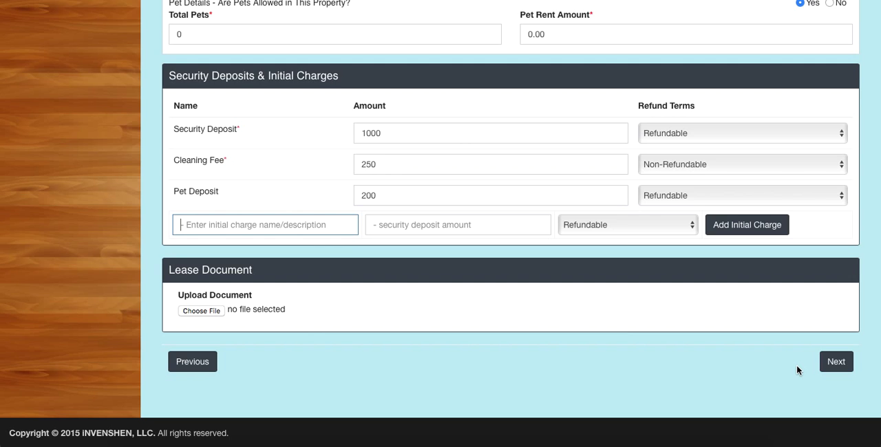
click(834, 363)
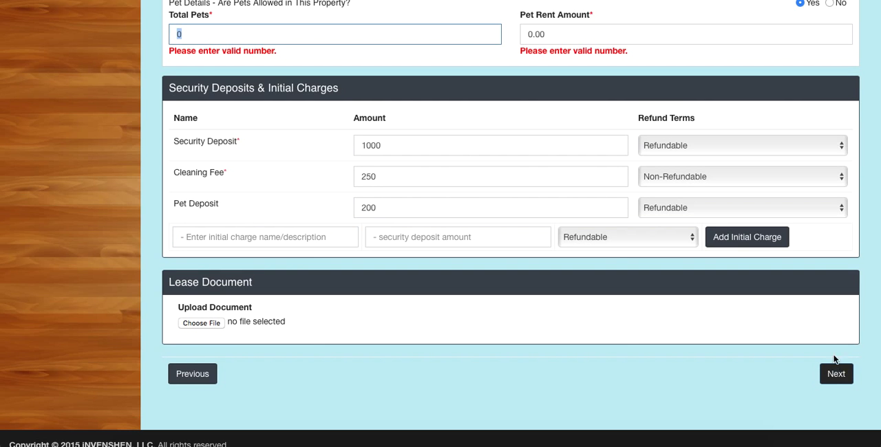
Step: Set the total pets to 2 and the pet rent amount to 50, and continue to the pro-rate options
scroll(541, 148, up, 5)
scroll(541, 151, up, 2)
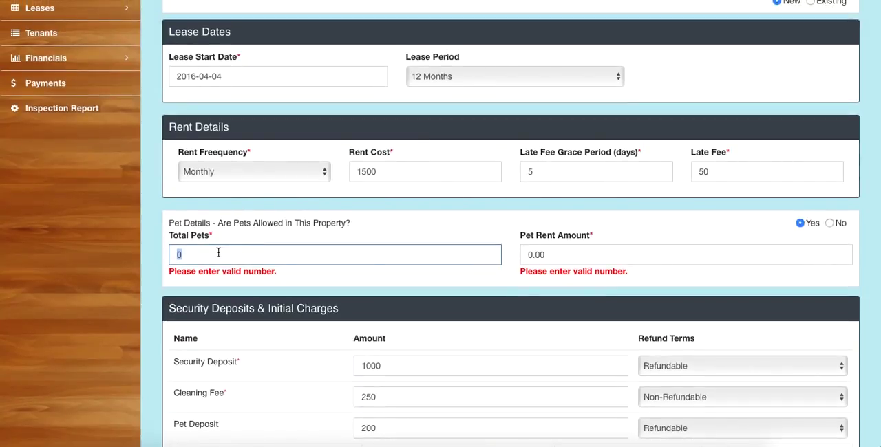
text(2)
click(570, 252)
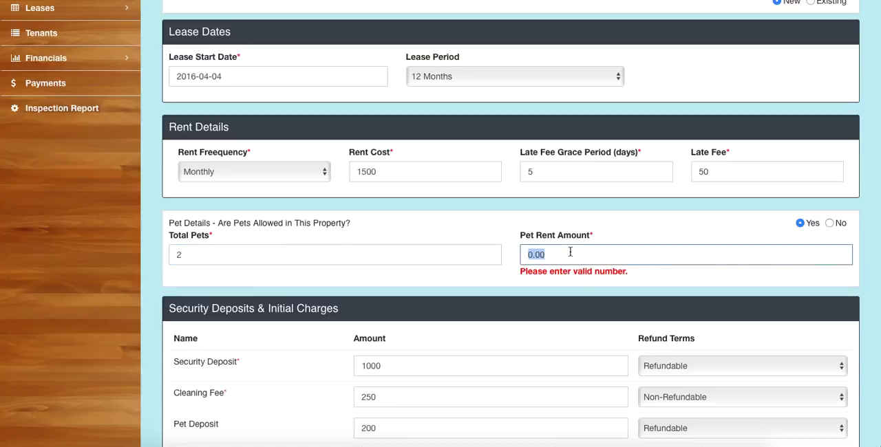
text(50)
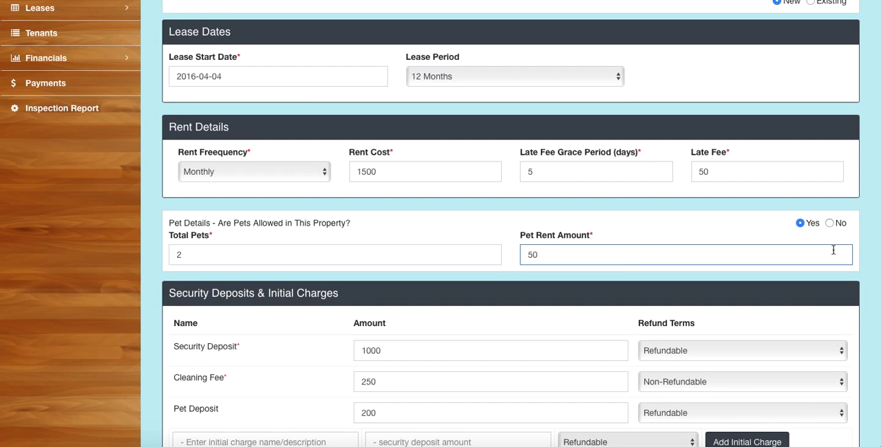
scroll(757, 232, down, 5)
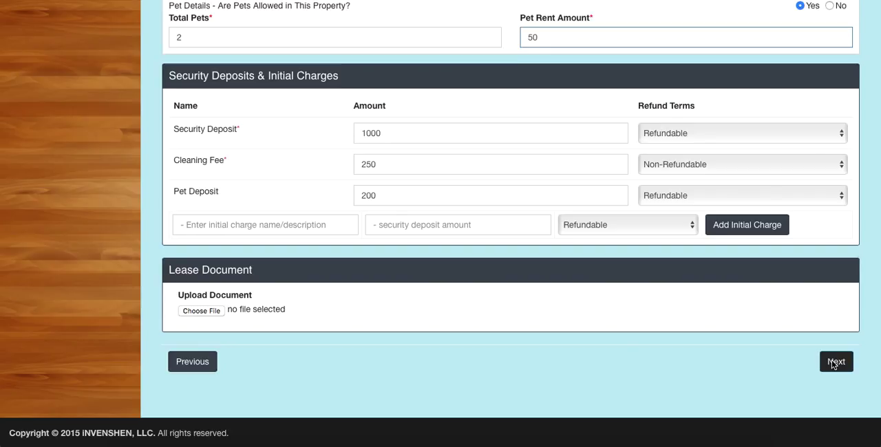
click(834, 363)
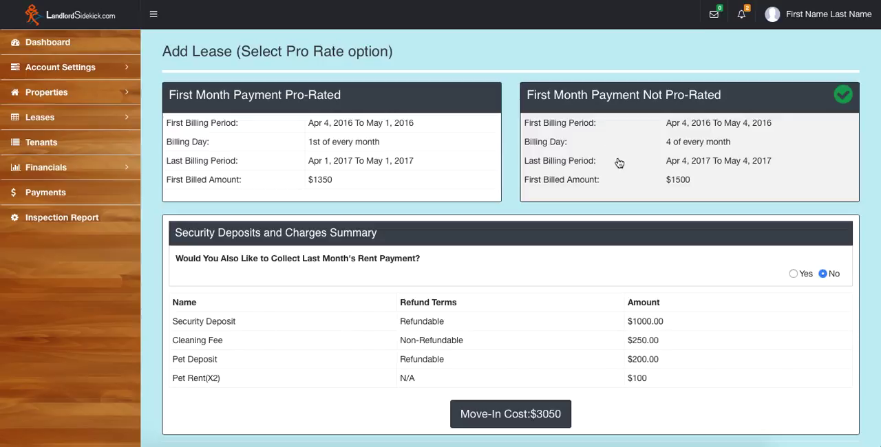
Step: Compare the pro-rate options, keep the first month's payment not pro-rated, and opt to collect last month's rent before continuing
click(399, 155)
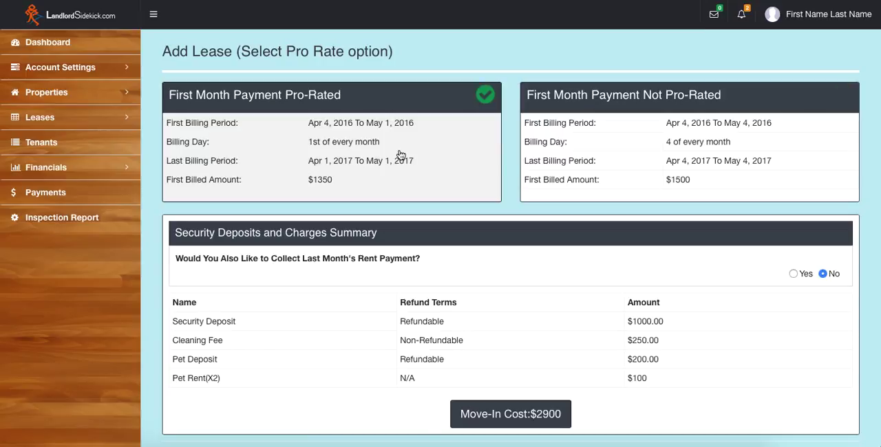
click(575, 124)
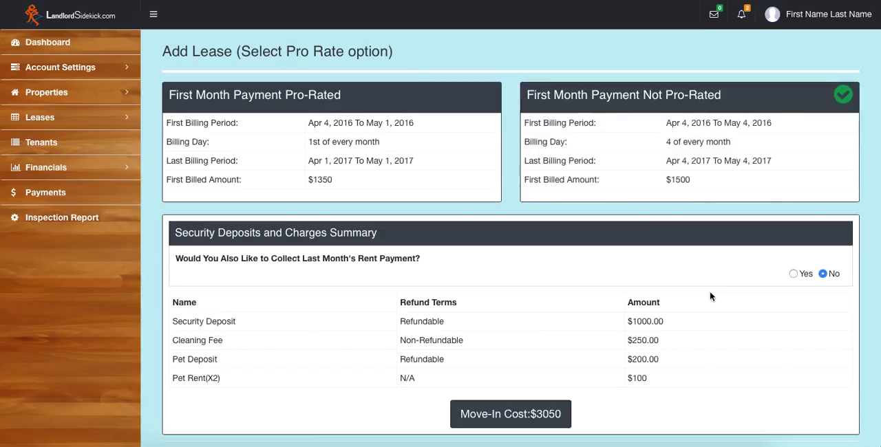
click(793, 274)
scroll(797, 274, down, 3)
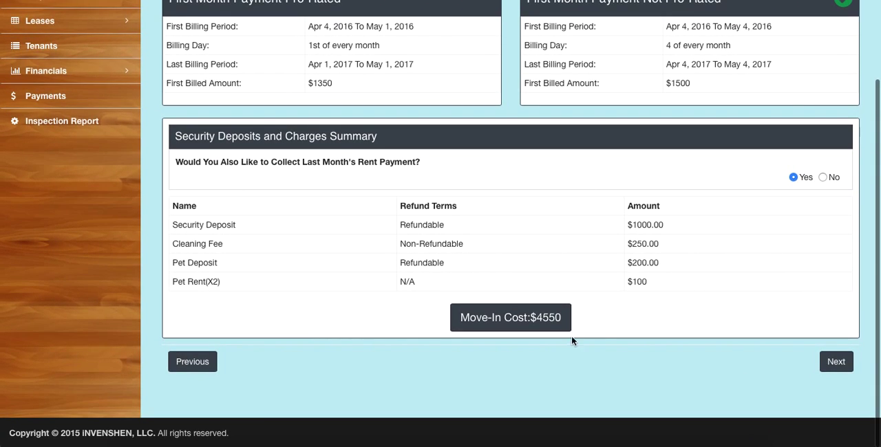
click(837, 362)
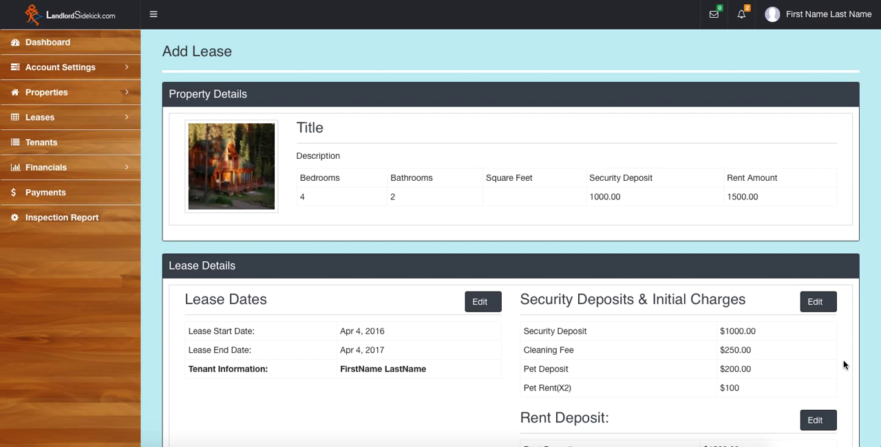
Step: Generate the lease after reviewing its summary, and open the list of leases
scroll(843, 365, down, 3)
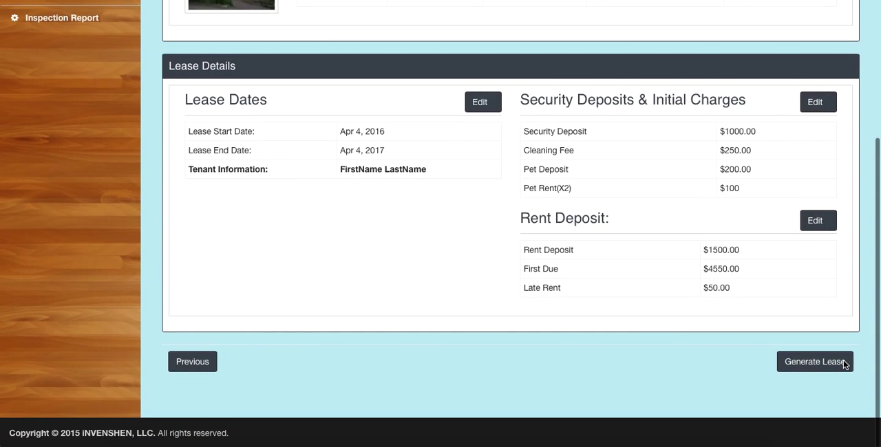
scroll(844, 365, up, 3)
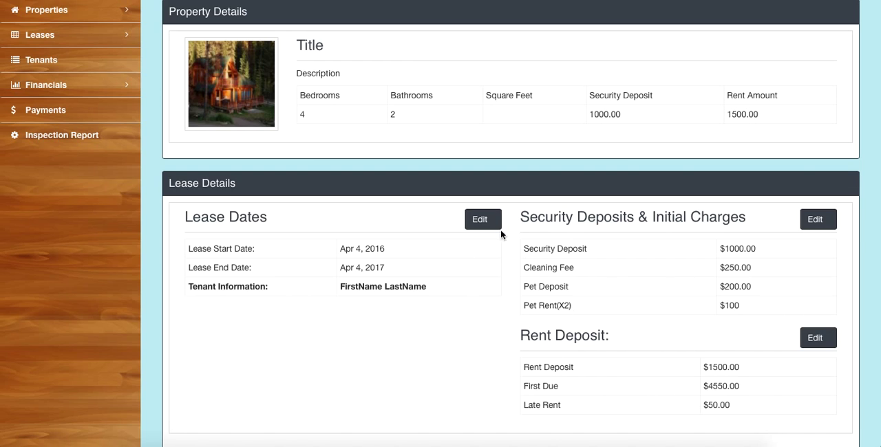
scroll(798, 372, down, 3)
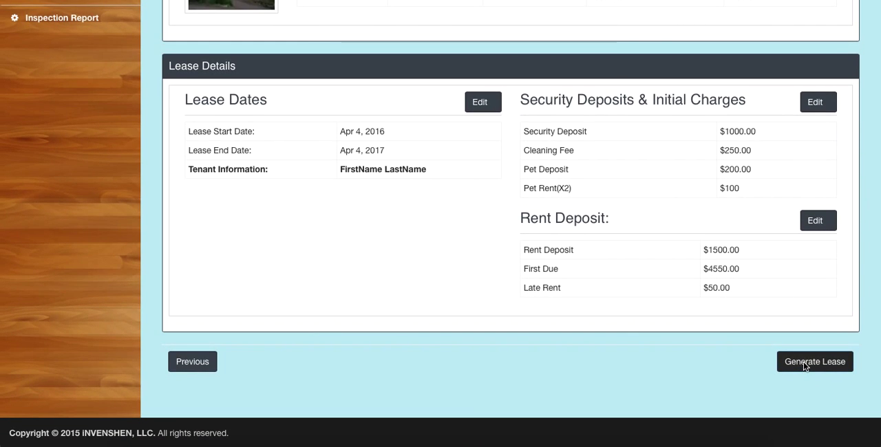
click(804, 363)
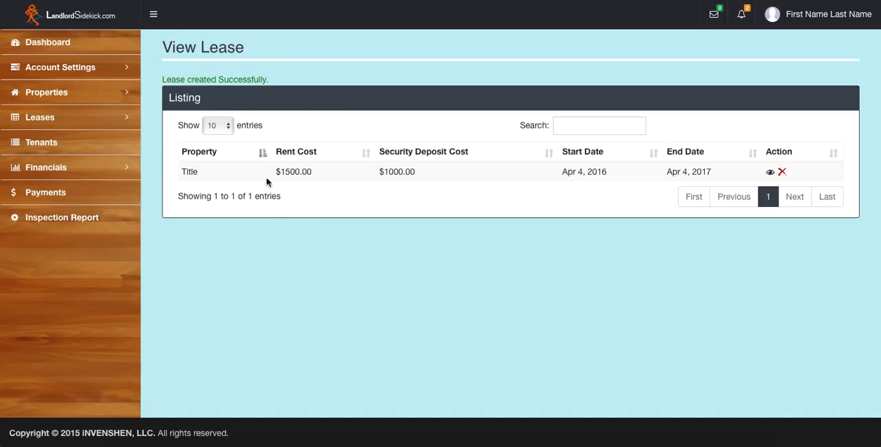
click(82, 117)
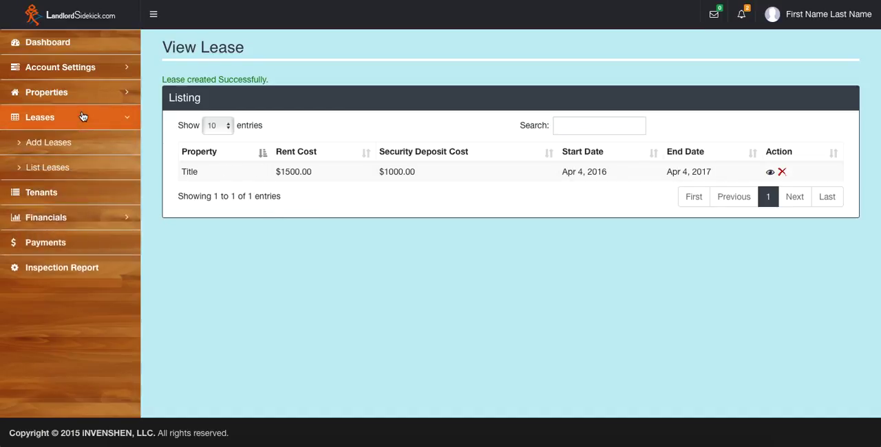
click(75, 168)
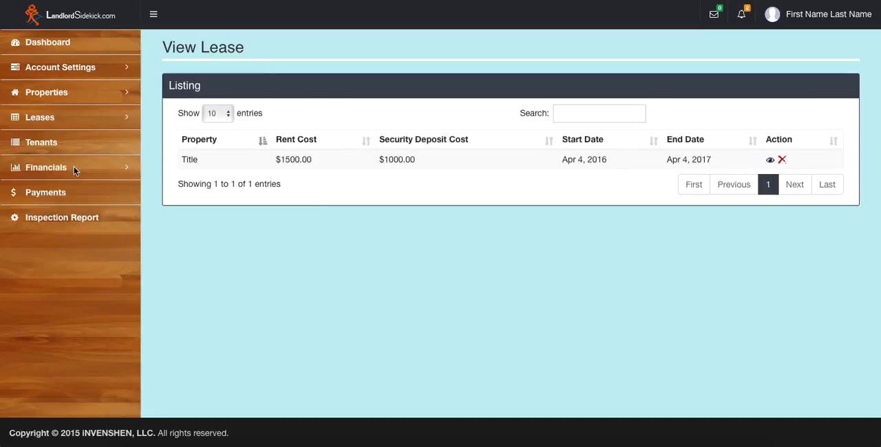